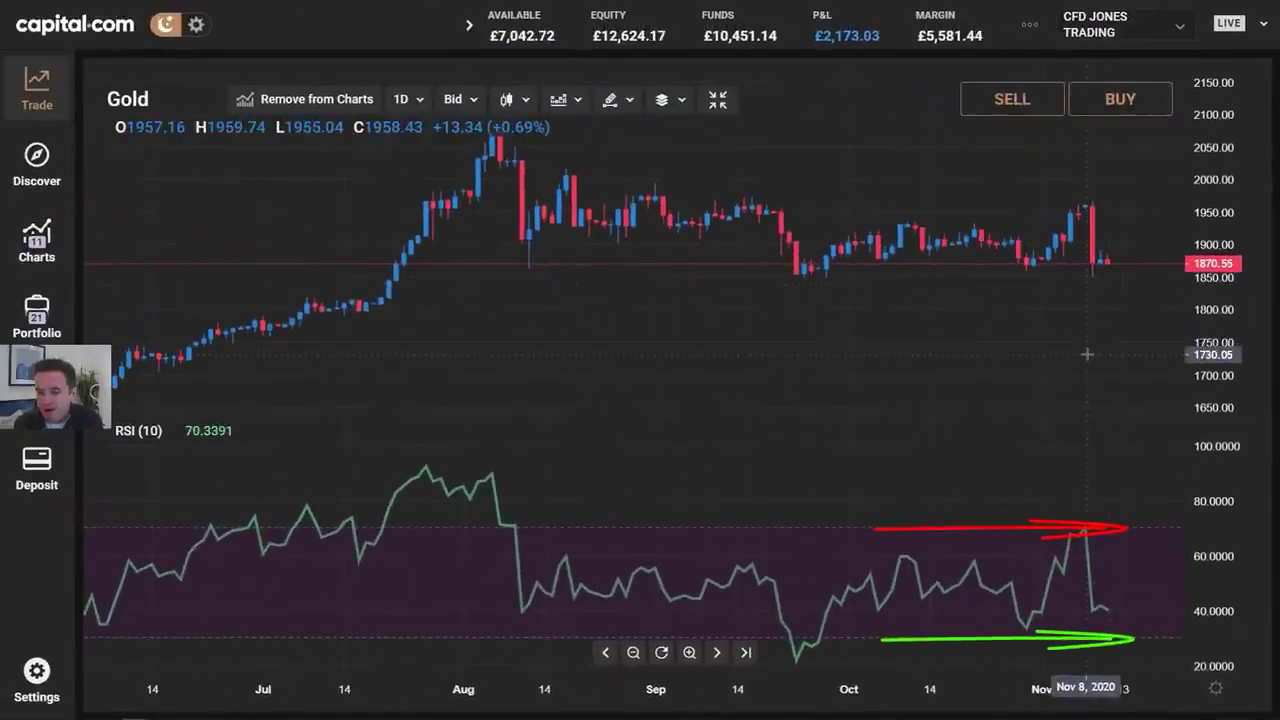
pyautogui.press('e')
pyautogui.moveTo(1078, 506)
pyautogui.mouseDown()
pyautogui.moveTo(1056, 556)
pyautogui.moveTo(1082, 506)
pyautogui.mouseUp()
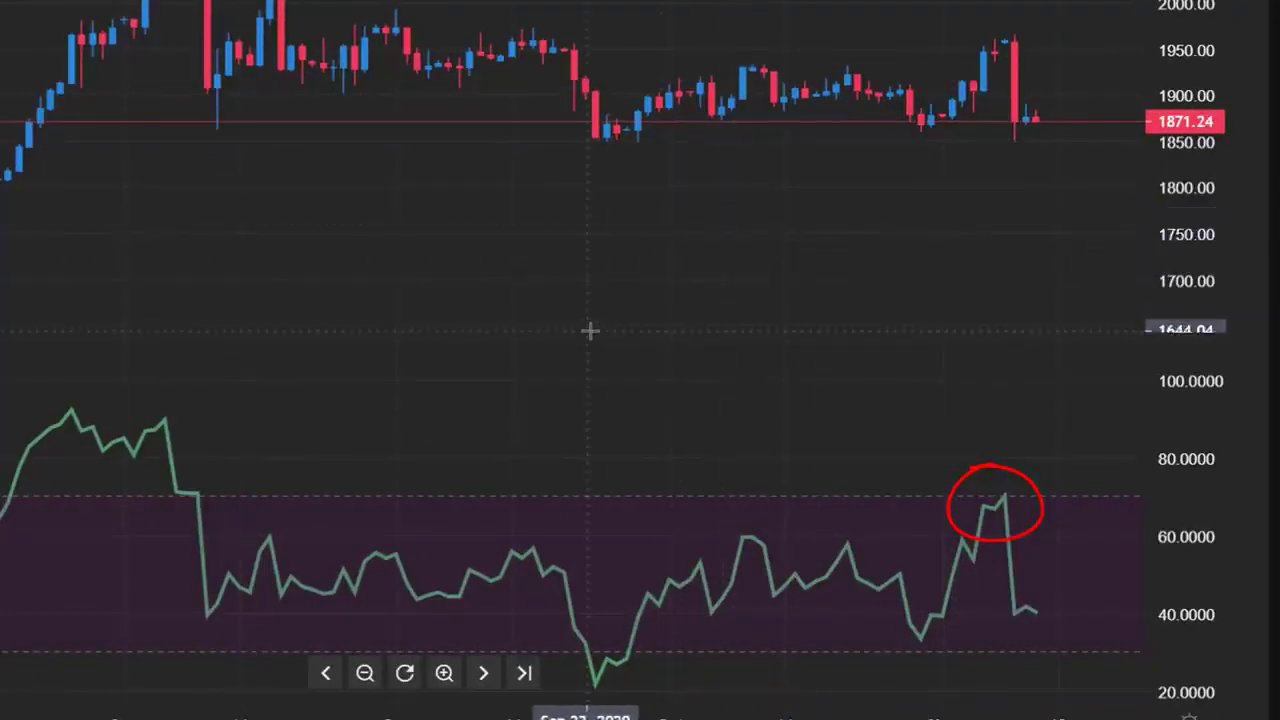
pyautogui.moveTo(606, 628)
pyautogui.mouseDown()
pyautogui.moveTo(569, 604)
pyautogui.moveTo(578, 662)
pyautogui.moveTo(590, 660)
pyautogui.mouseUp()
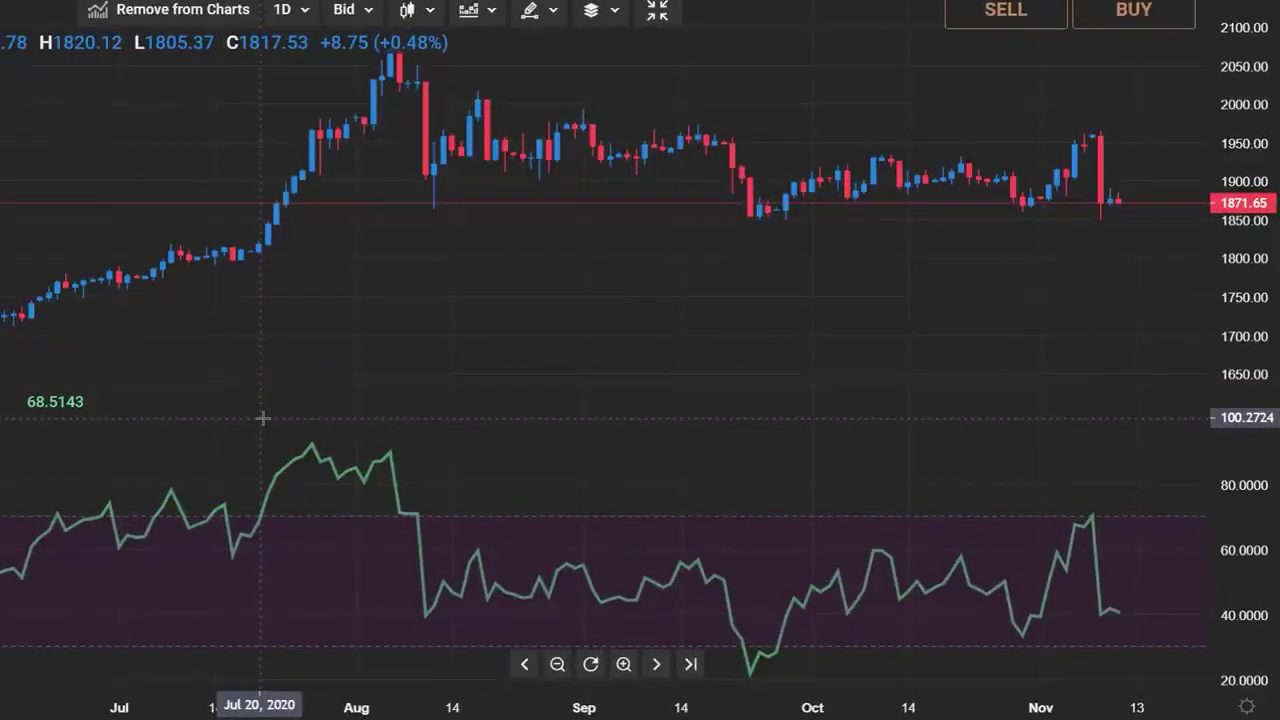
pyautogui.moveTo(250, 30)
pyautogui.mouseDown()
pyautogui.moveTo(401, 258)
pyautogui.moveTo(252, 34)
pyautogui.mouseUp()
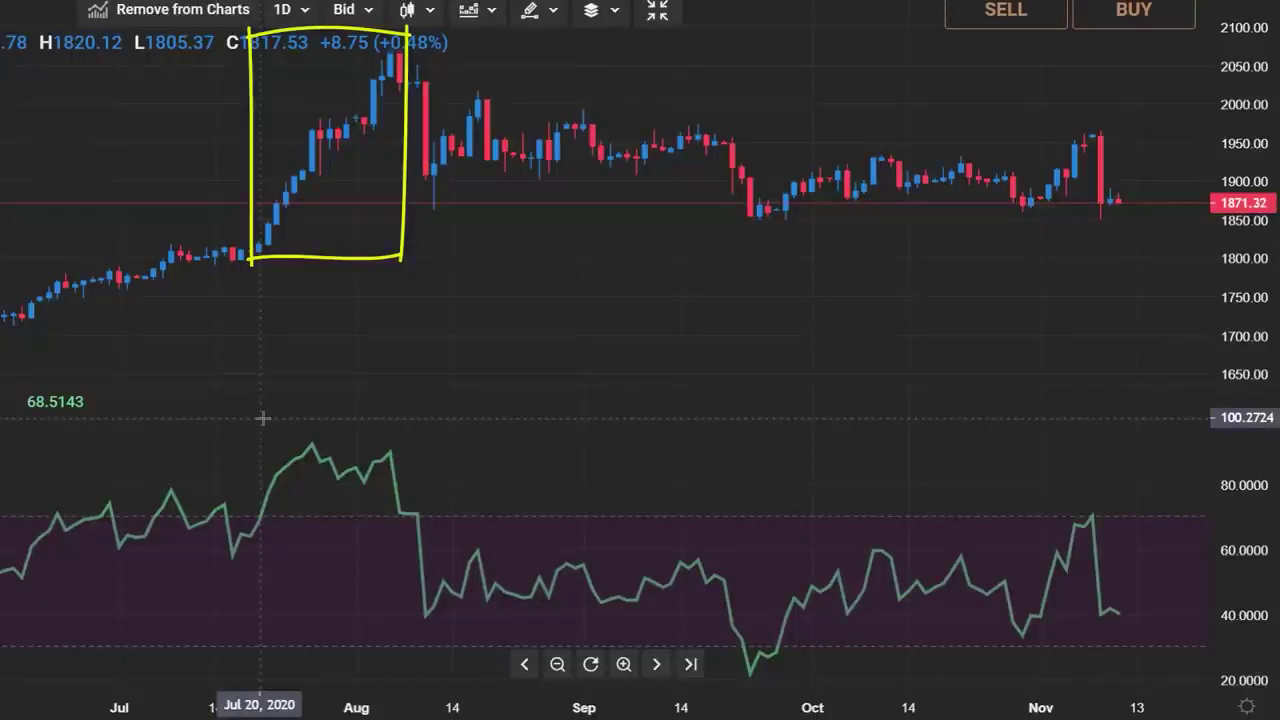
pyautogui.moveTo(268, 452)
pyautogui.mouseDown()
pyautogui.moveTo(250, 525)
pyautogui.moveTo(290, 470)
pyautogui.mouseUp()
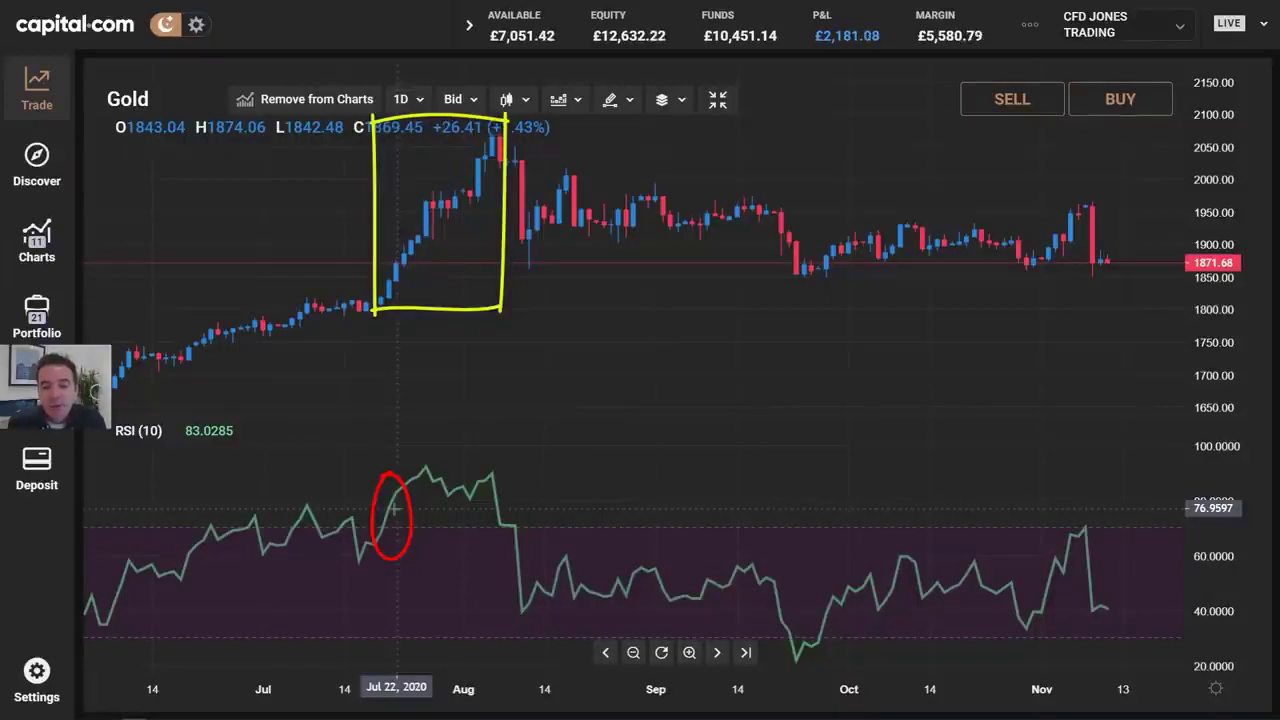
pyautogui.press('Escape')
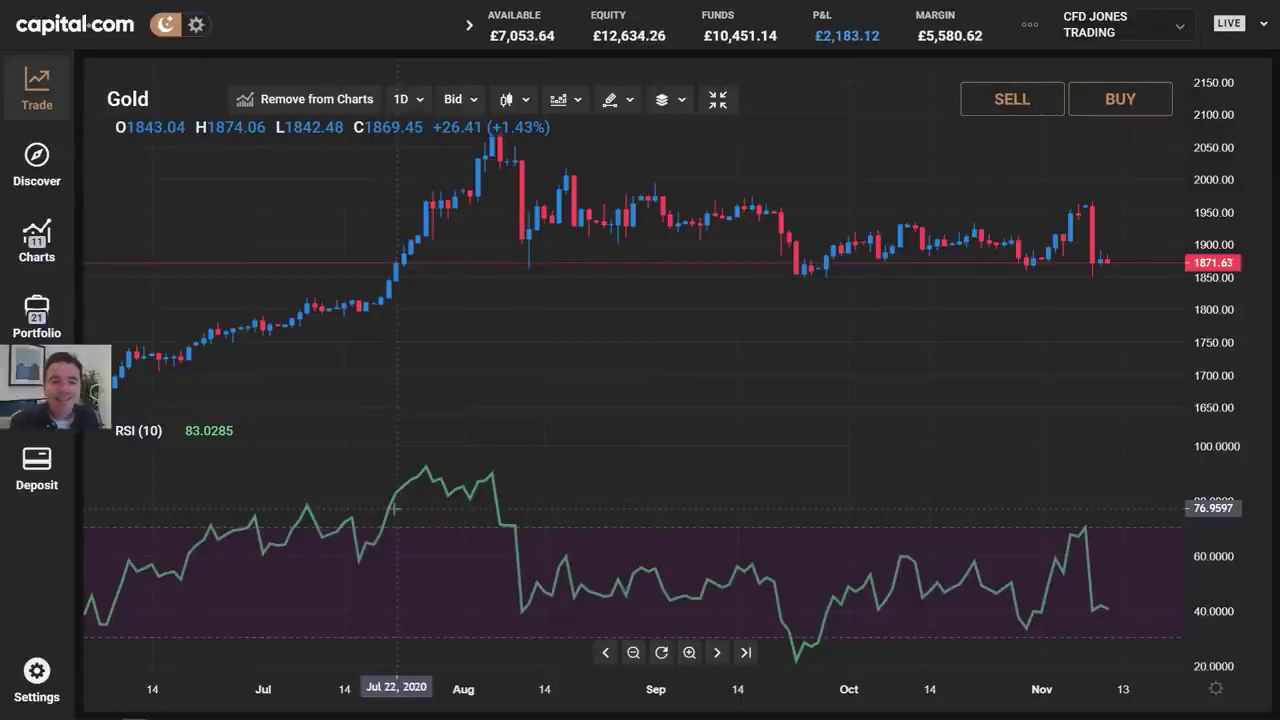
# - Set the period of the chart's Relative Strength Index indicator to 5 and apply it
pyautogui.click(684, 102)
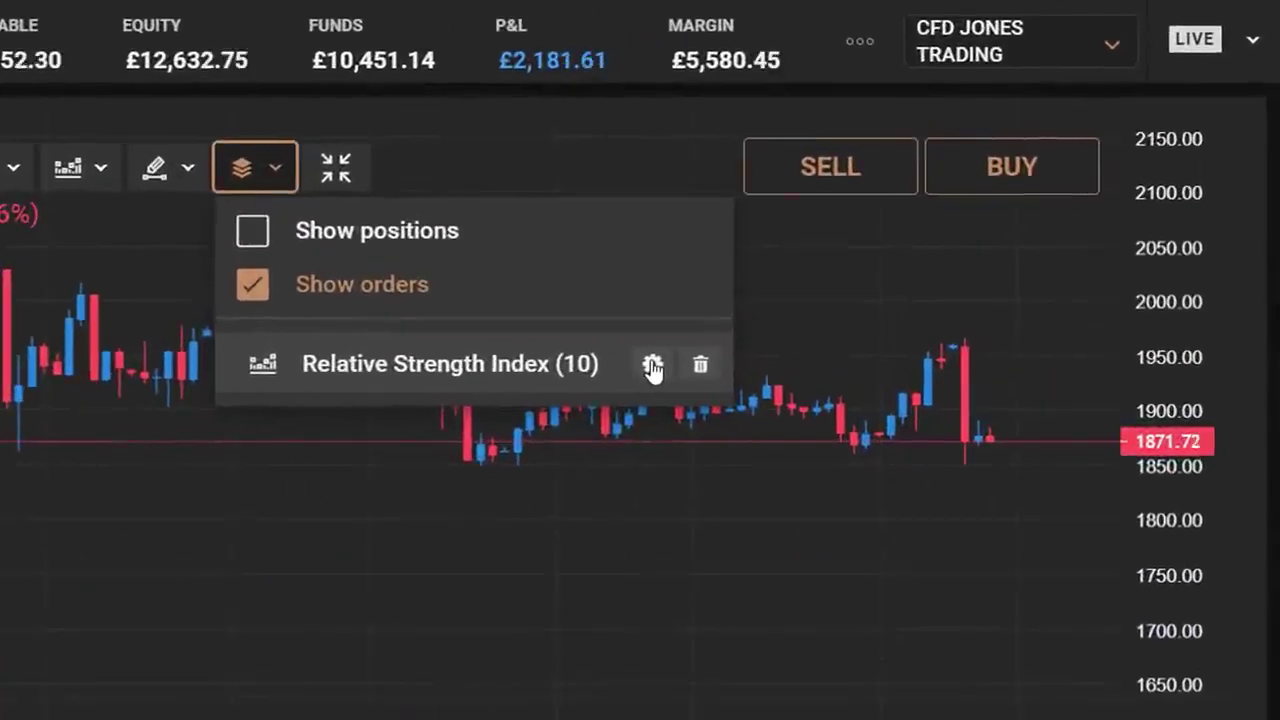
pyautogui.click(652, 364)
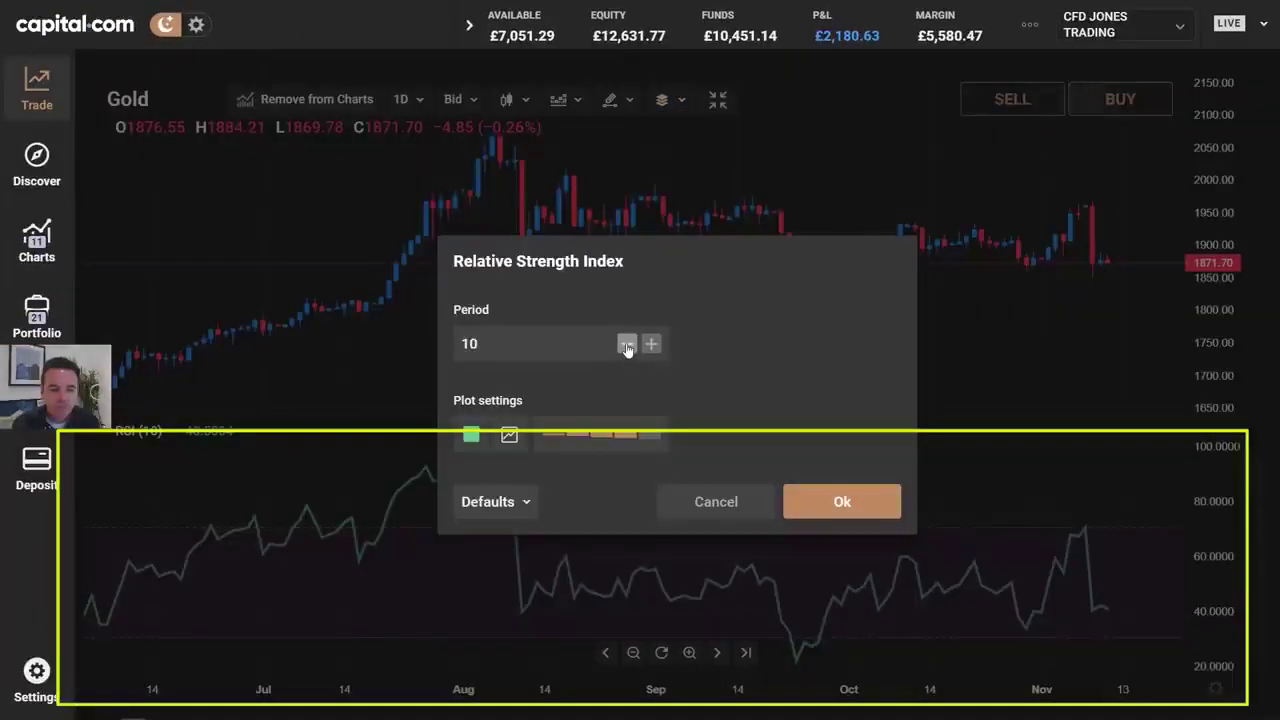
pyautogui.click(626, 344)
pyautogui.click(626, 344)
pyautogui.click(626, 344)
pyautogui.click(626, 344)
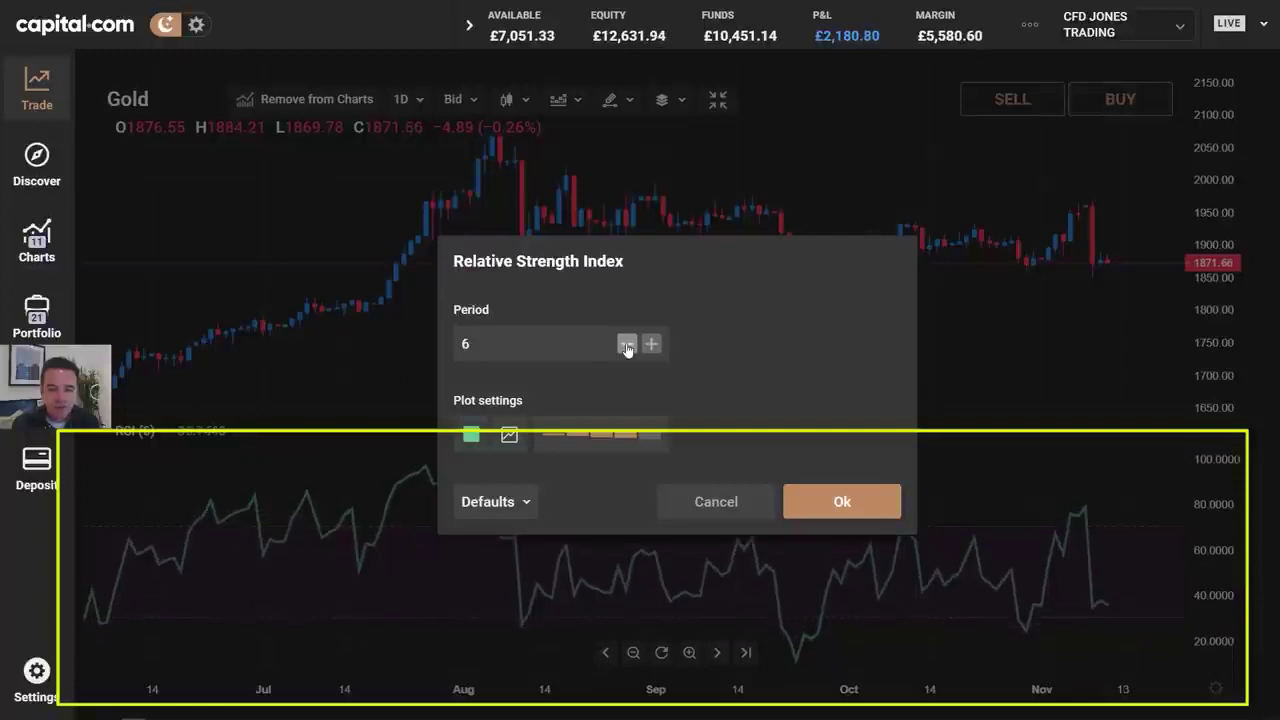
pyautogui.click(626, 344)
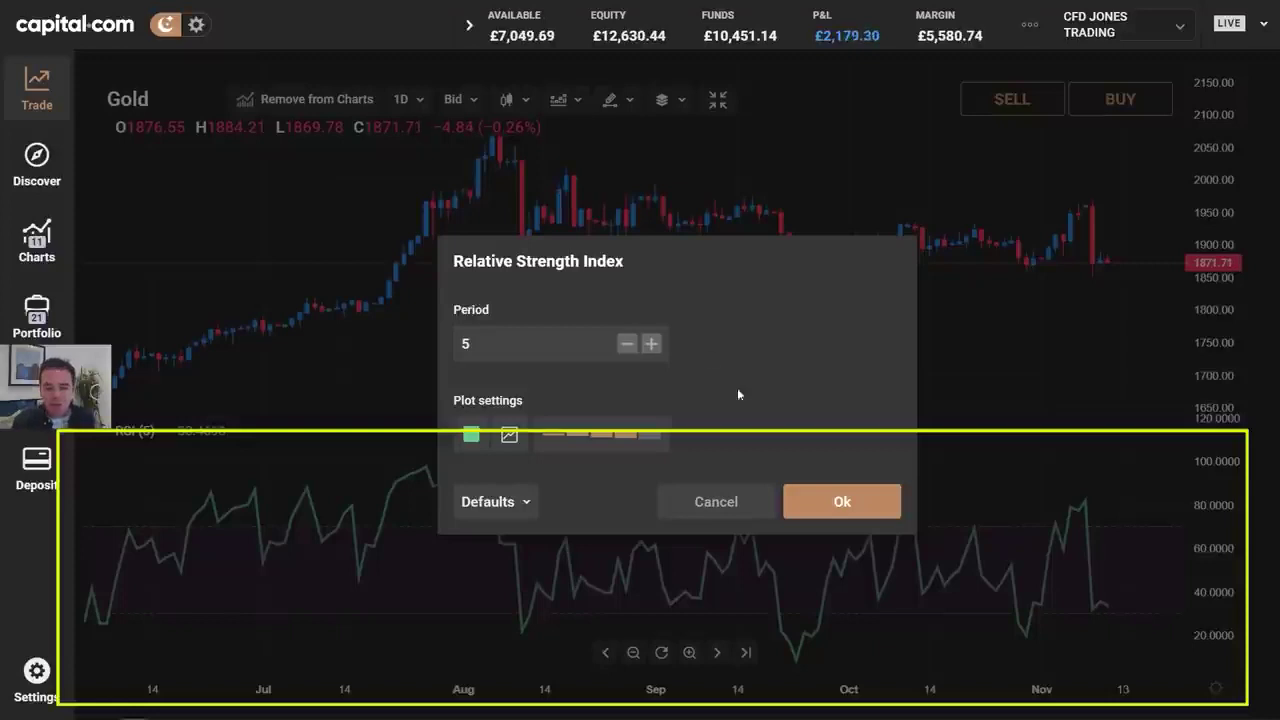
pyautogui.click(869, 510)
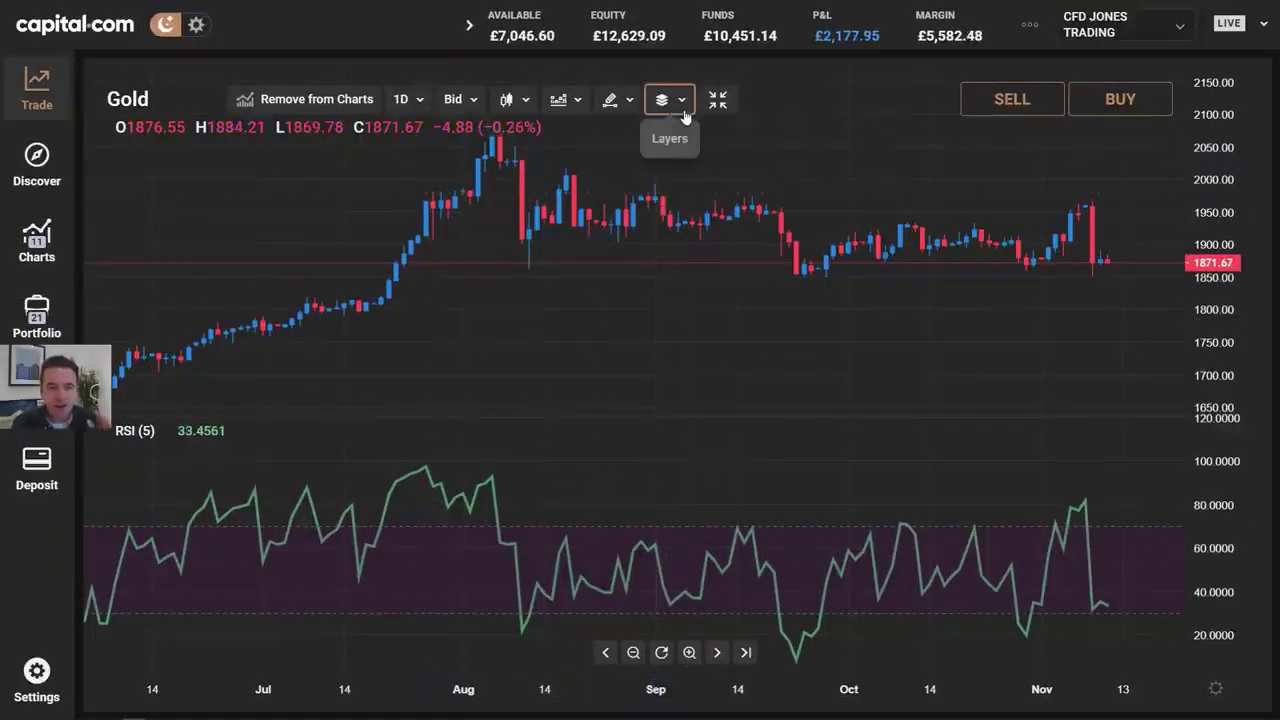
# - Set the Relative Strength Index period on the gold chart to 25 and apply it
pyautogui.click(684, 110)
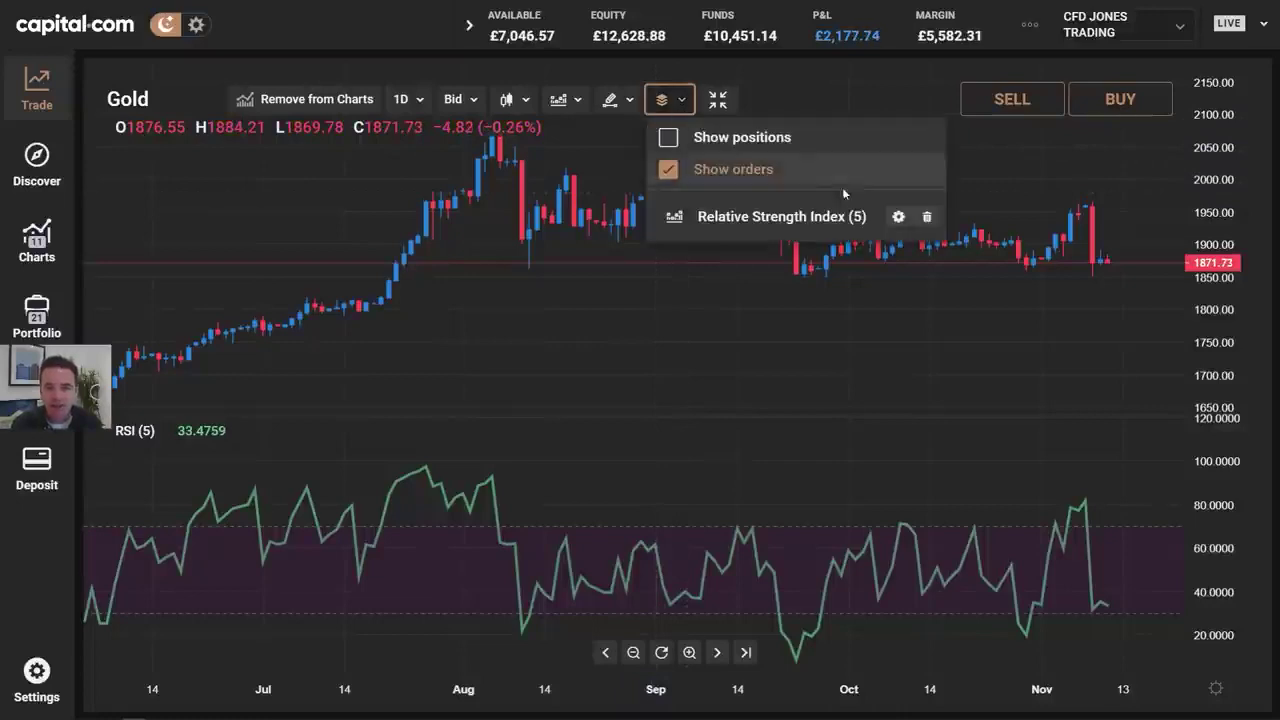
pyautogui.click(898, 216)
pyautogui.click(651, 344)
pyautogui.click(651, 344)
pyautogui.click(651, 344)
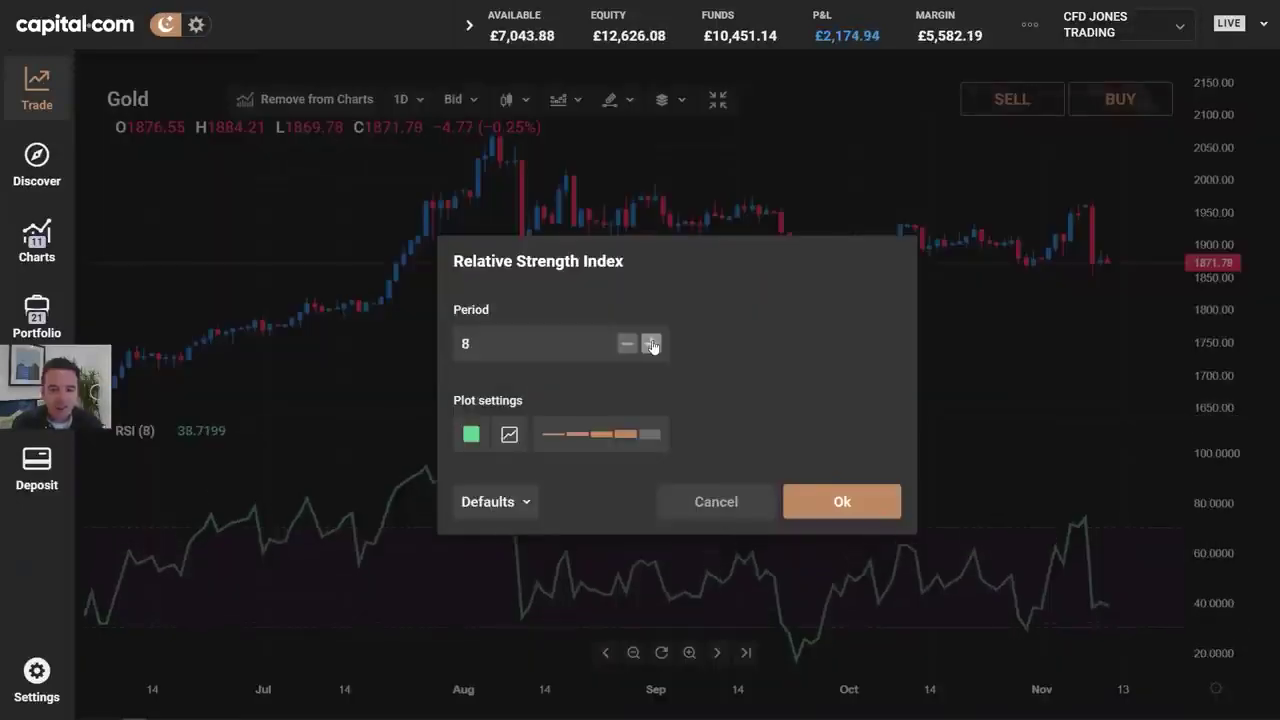
pyautogui.click(651, 344)
pyautogui.click(651, 344)
pyautogui.click(651, 344)
pyautogui.click(651, 344)
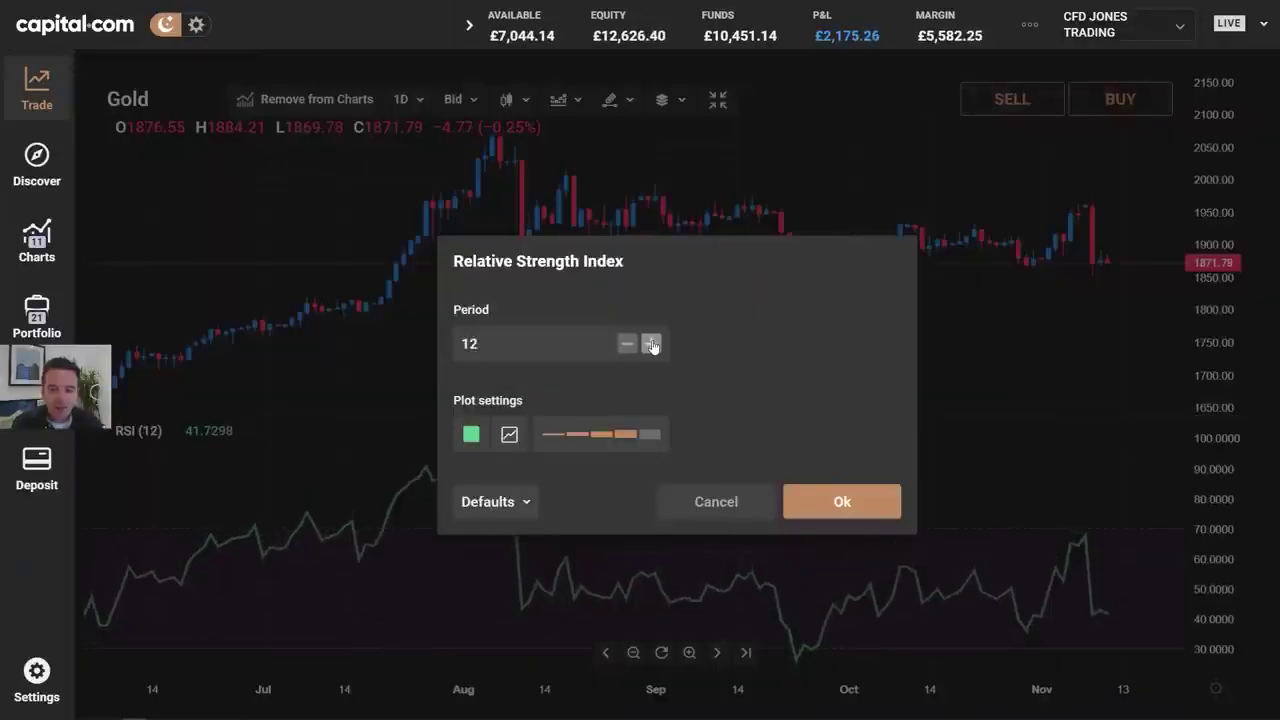
pyautogui.click(651, 344)
pyautogui.click(651, 344)
pyautogui.click(651, 344)
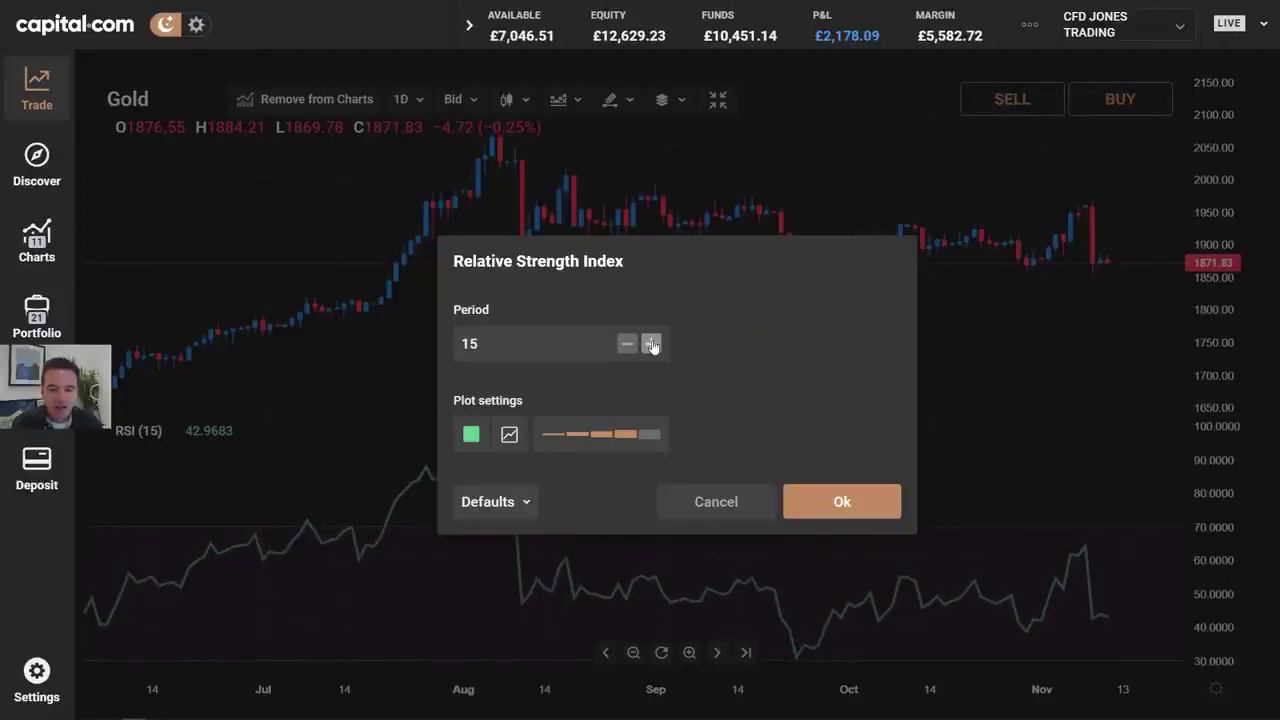
pyautogui.click(651, 344)
pyautogui.click(651, 344)
pyautogui.click(651, 344)
pyautogui.click(651, 344)
pyautogui.click(651, 344)
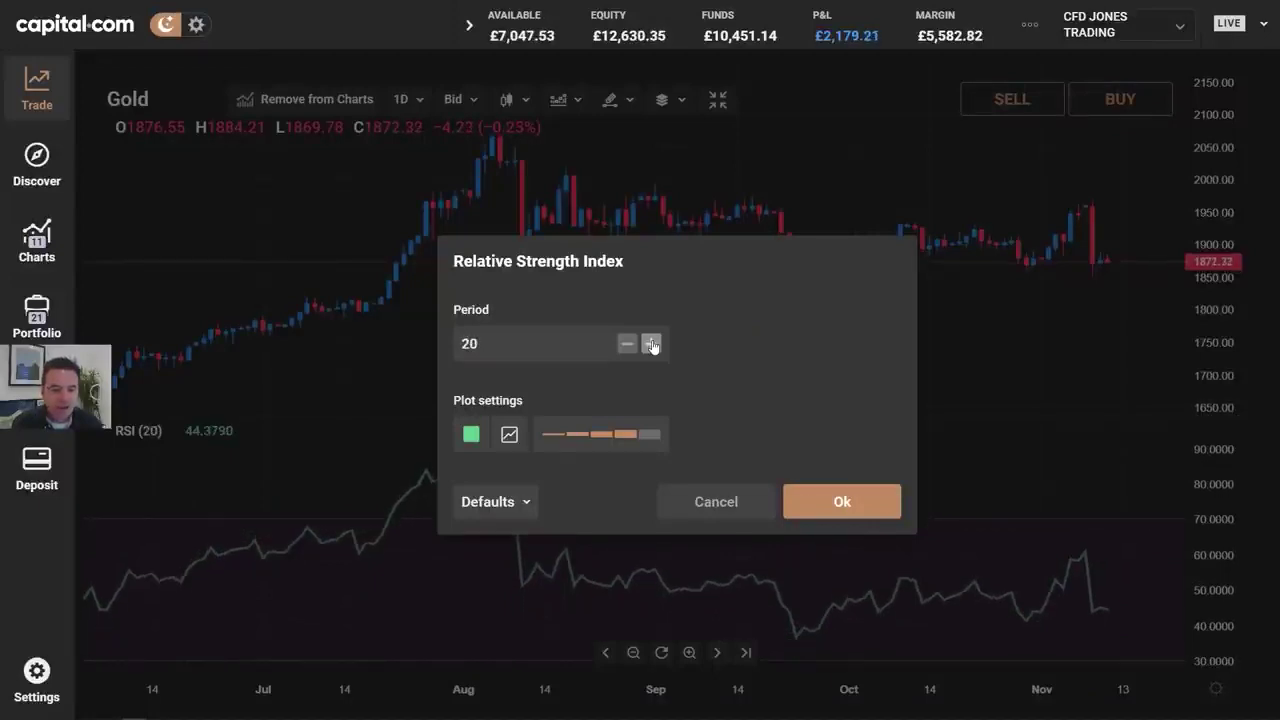
pyautogui.click(651, 344)
pyautogui.click(651, 344)
pyautogui.click(651, 344)
pyautogui.click(651, 344)
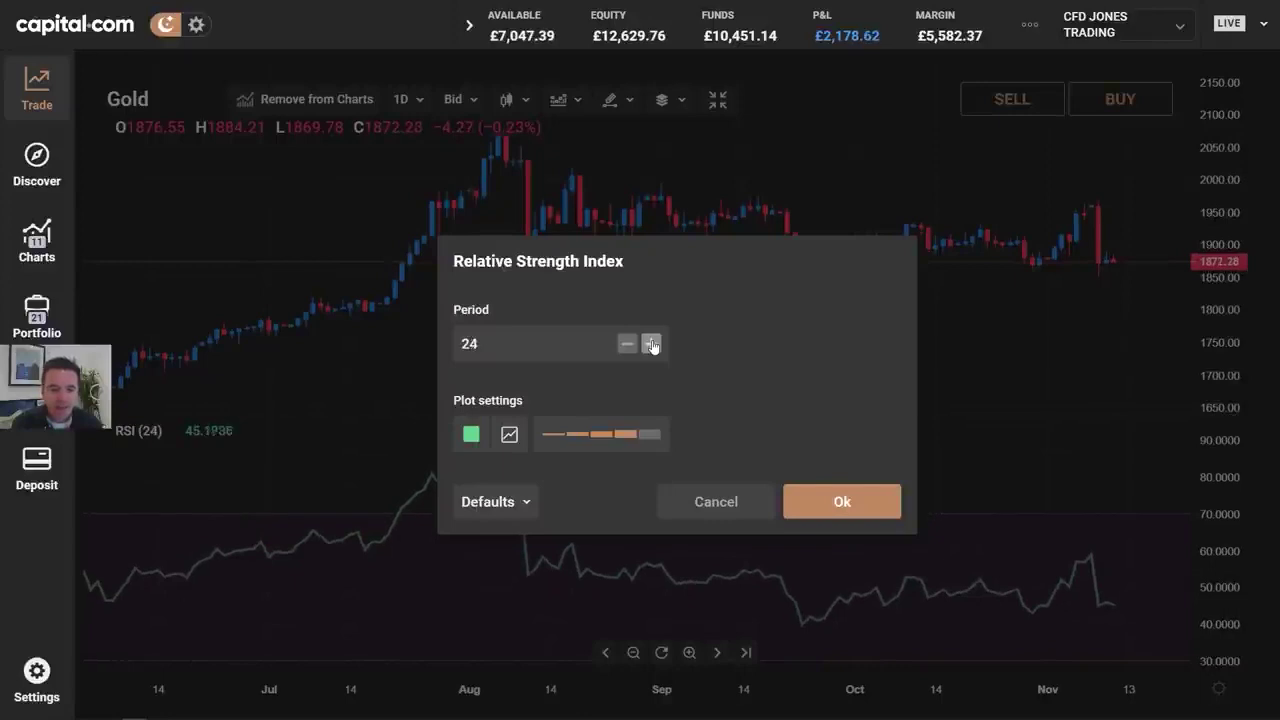
pyautogui.click(651, 344)
pyautogui.click(841, 502)
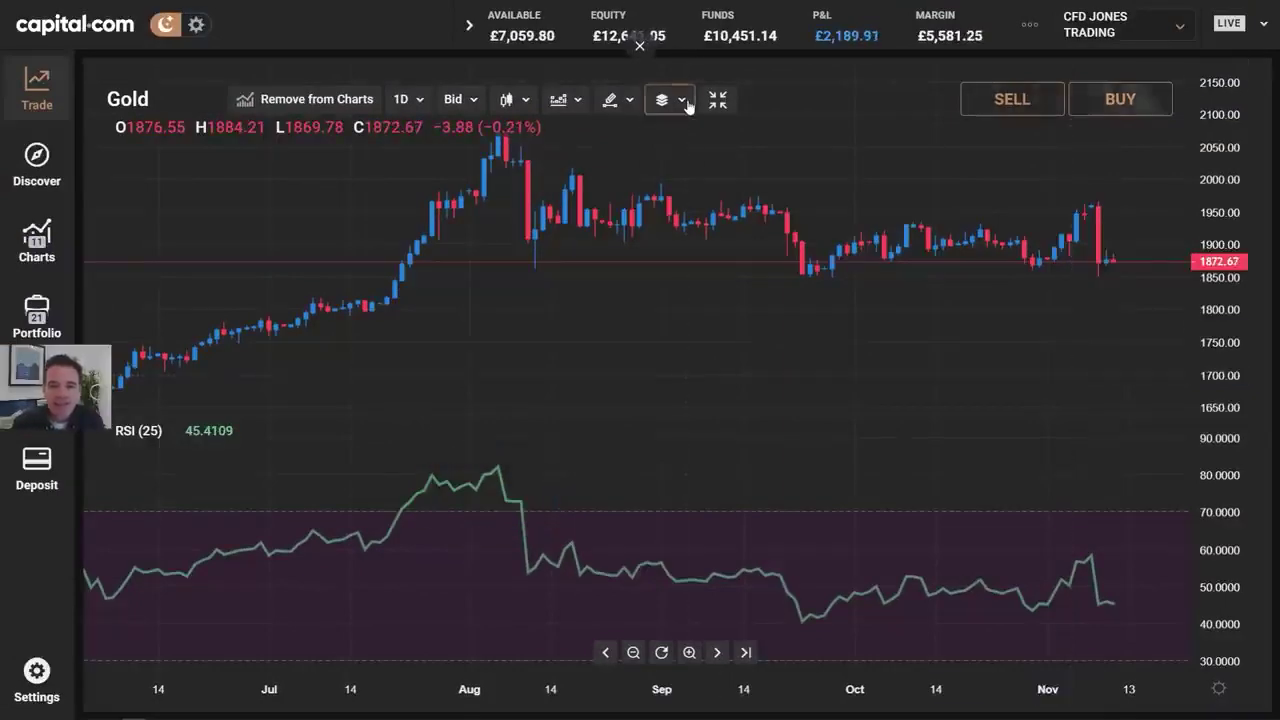
# - Set the Relative Strength Index period to 10 and apply it to the gold chart
pyautogui.click(686, 103)
pyautogui.click(906, 217)
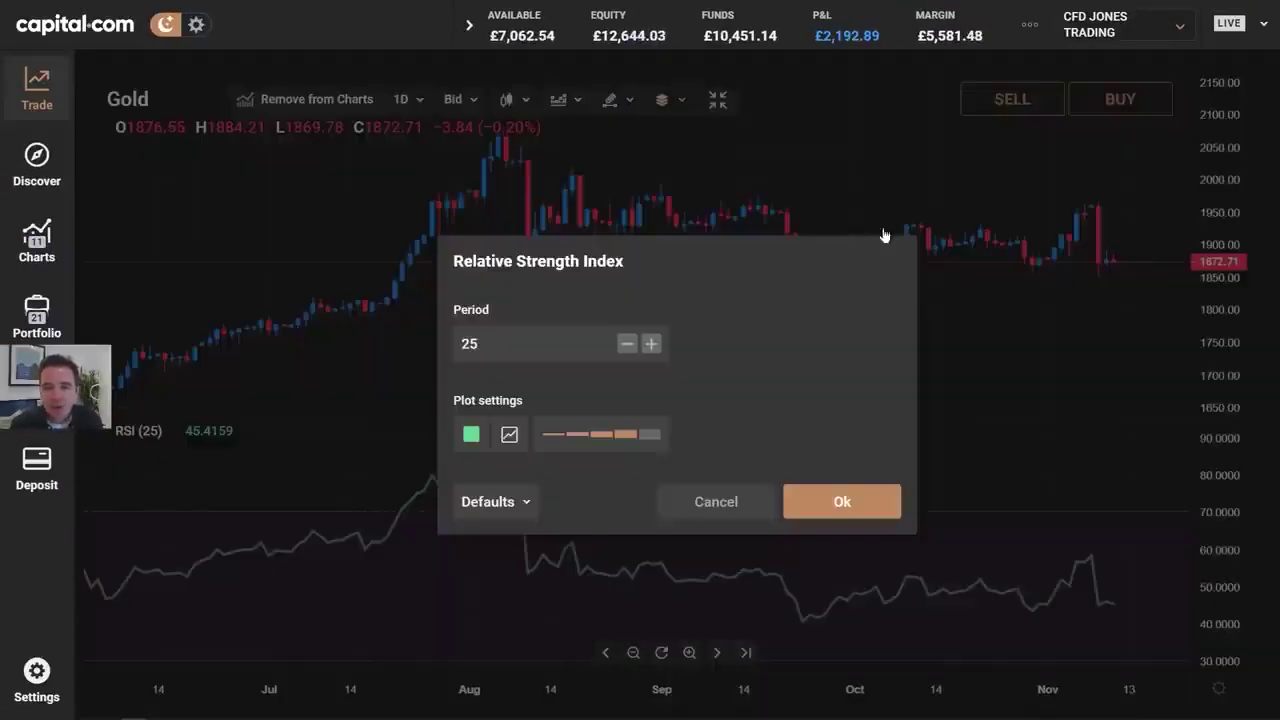
pyautogui.click(517, 343)
pyautogui.moveTo(517, 343); pyautogui.dragTo(460, 345)
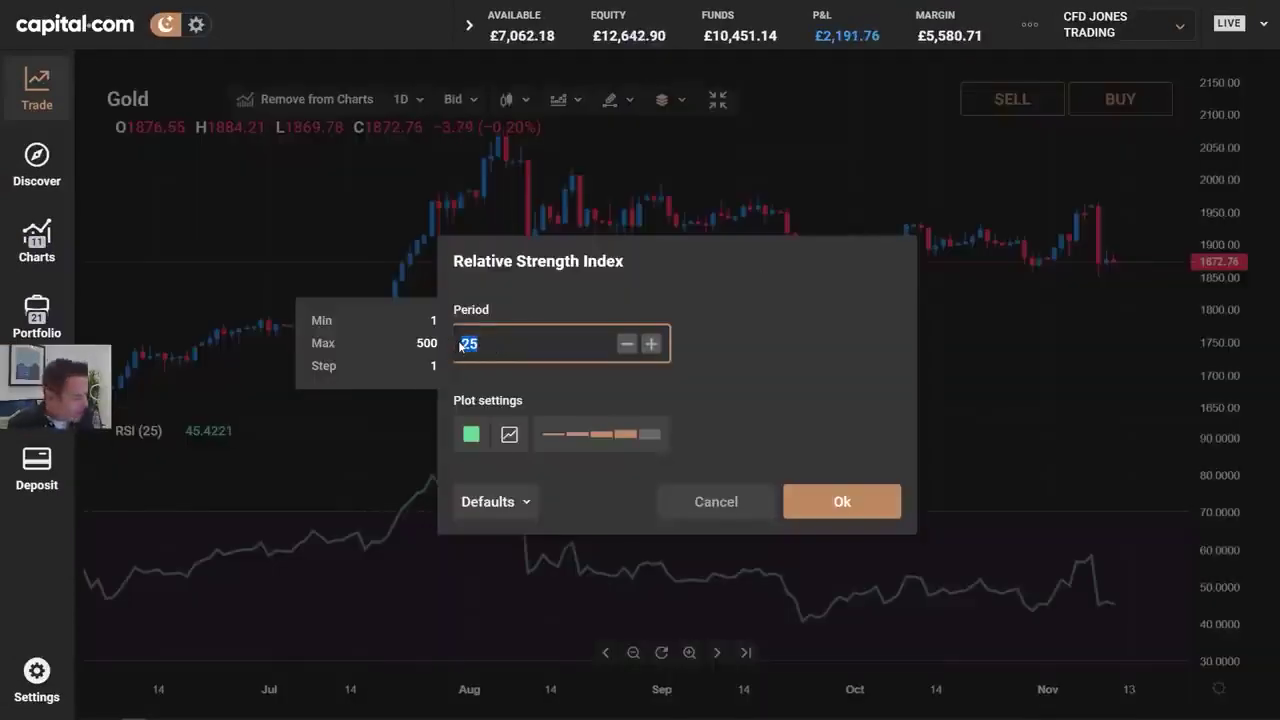
pyautogui.write('10')
pyautogui.click(820, 501)
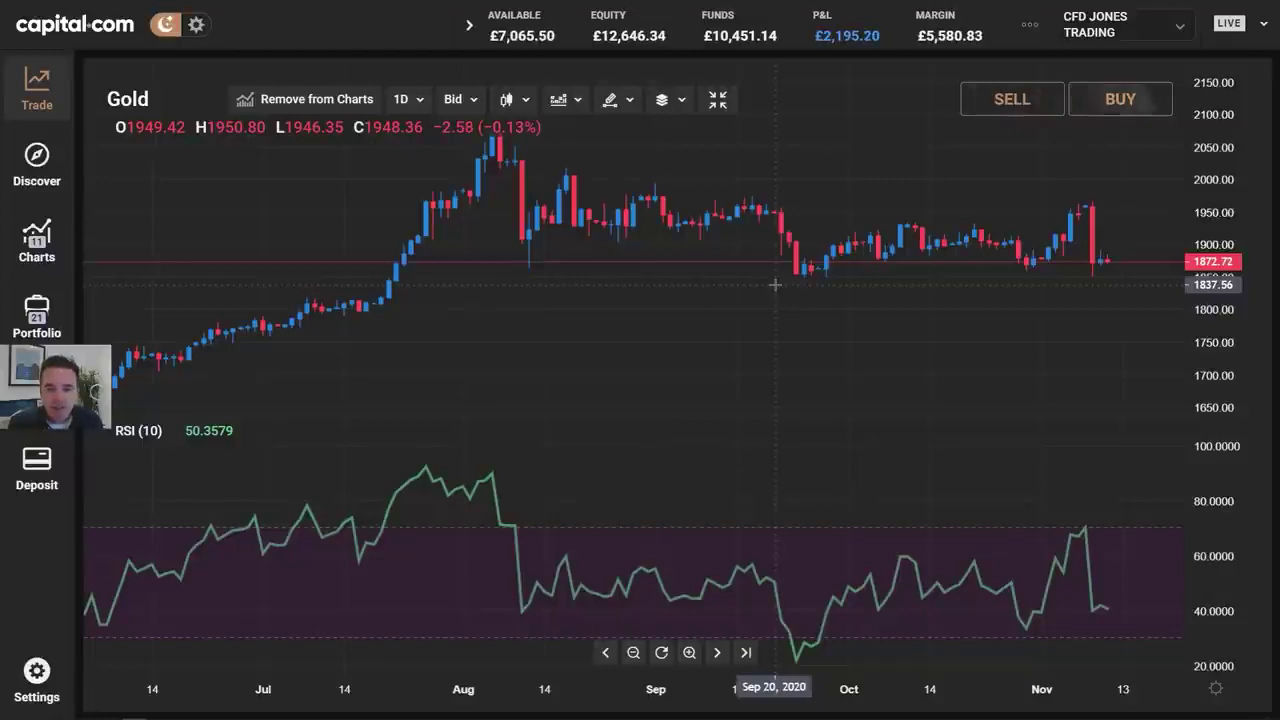
# - Switch the gold chart's timeframe to one hour (1H)
pyautogui.click(418, 101)
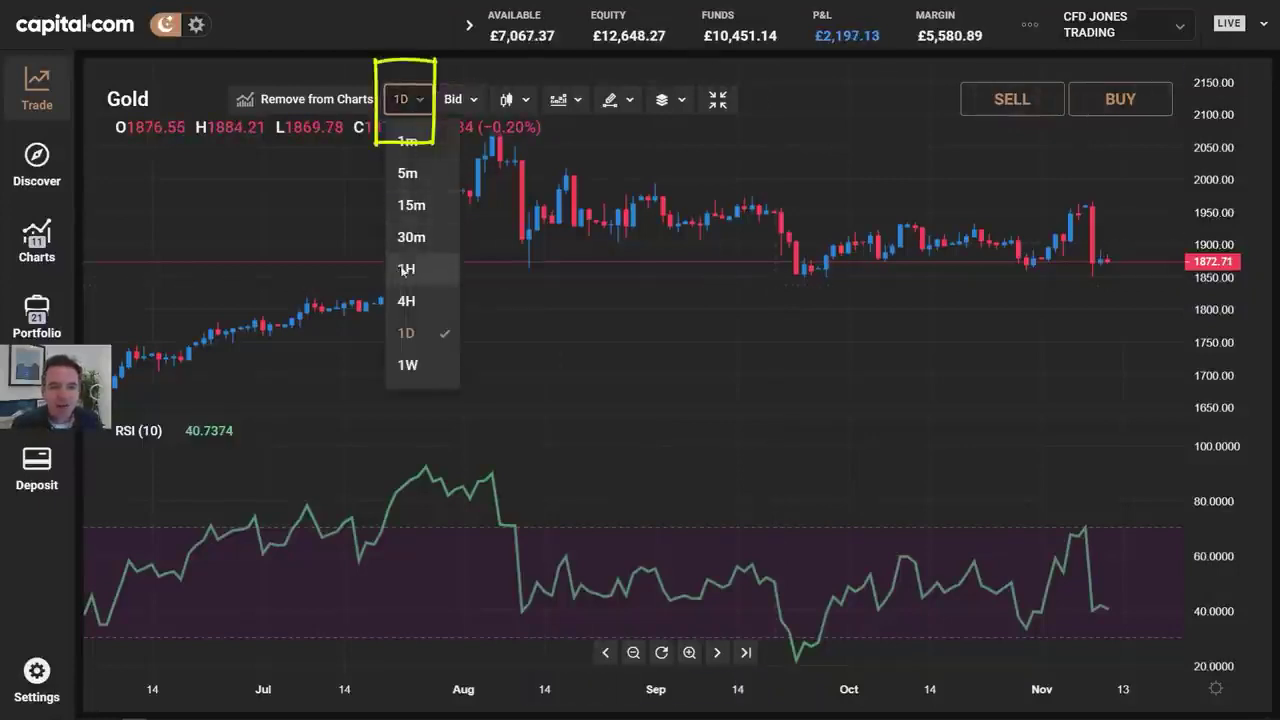
pyautogui.click(405, 269)
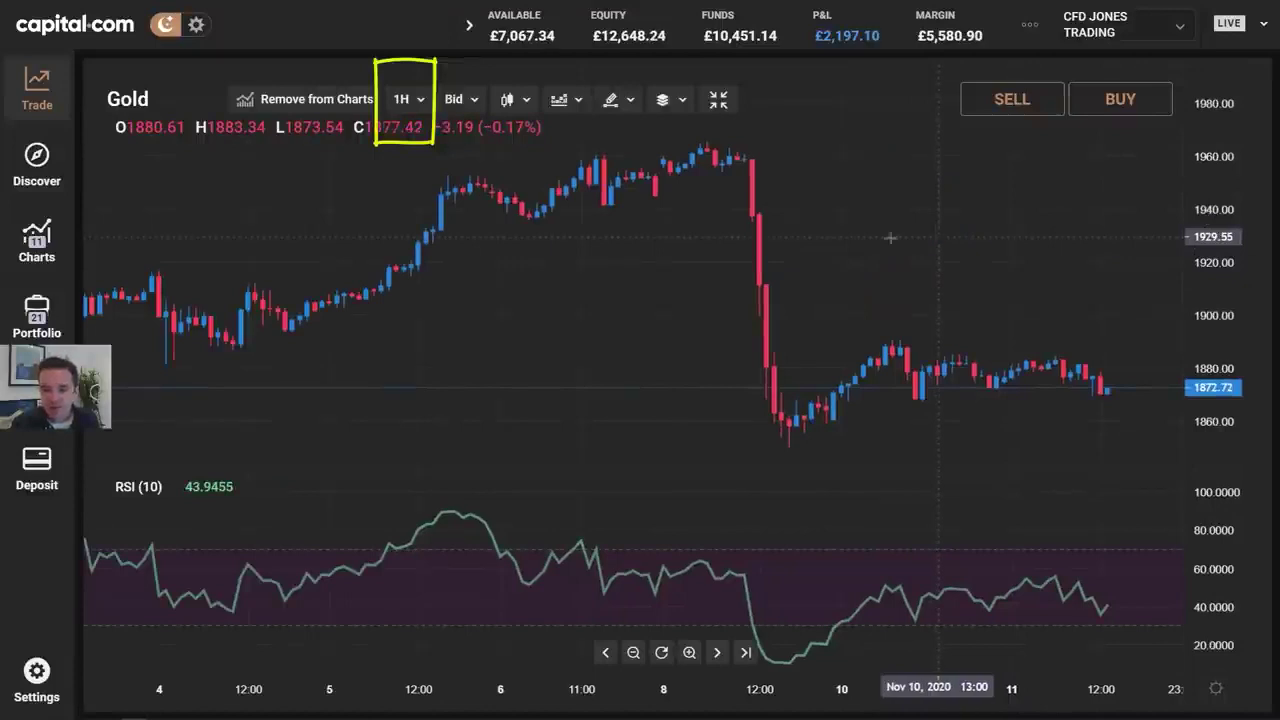
pyautogui.scroll(-3, 537, 349)
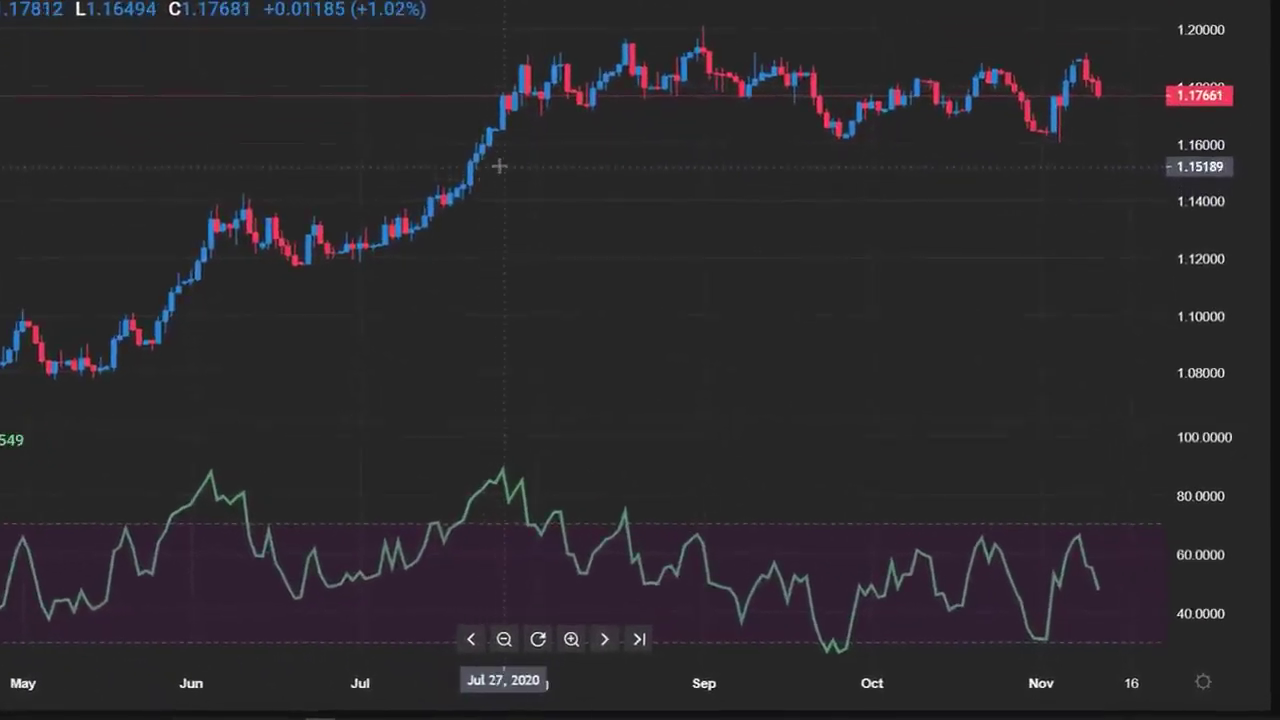
pyautogui.moveTo(384, 162)
pyautogui.mouseDown()
pyautogui.moveTo(483, 40)
pyautogui.moveTo(465, 90)
pyautogui.mouseUp()
pyautogui.moveTo(430, 73); pyautogui.dragTo(475, 45)
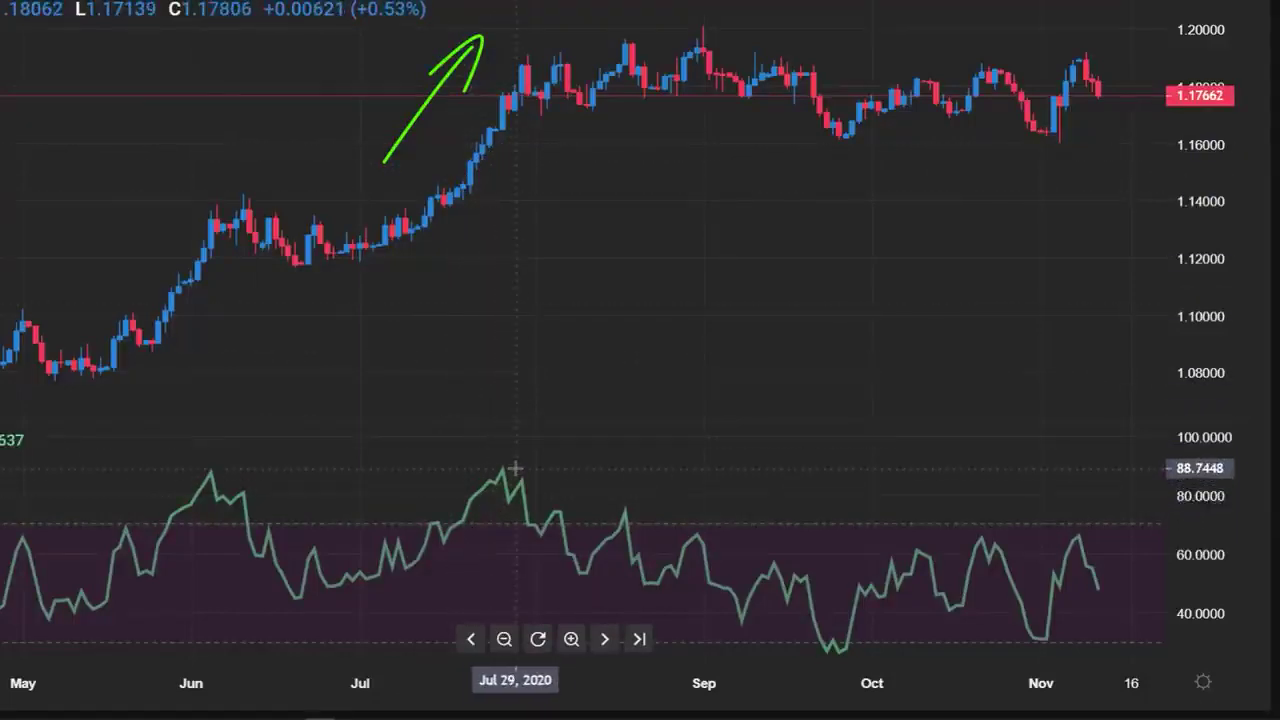
pyautogui.moveTo(457, 487); pyautogui.dragTo(508, 455)
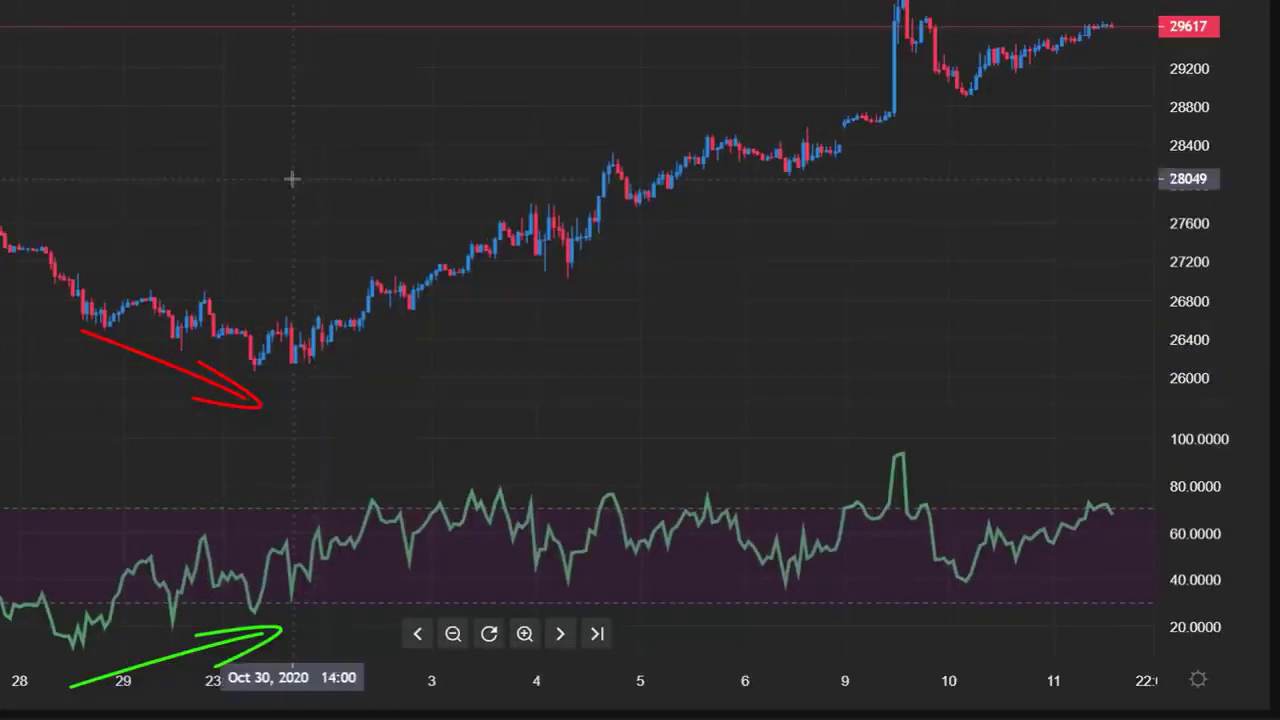
pyautogui.moveTo(470, 373)
pyautogui.mouseDown()
pyautogui.moveTo(923, 183)
pyautogui.moveTo(968, 188)
pyautogui.mouseUp()
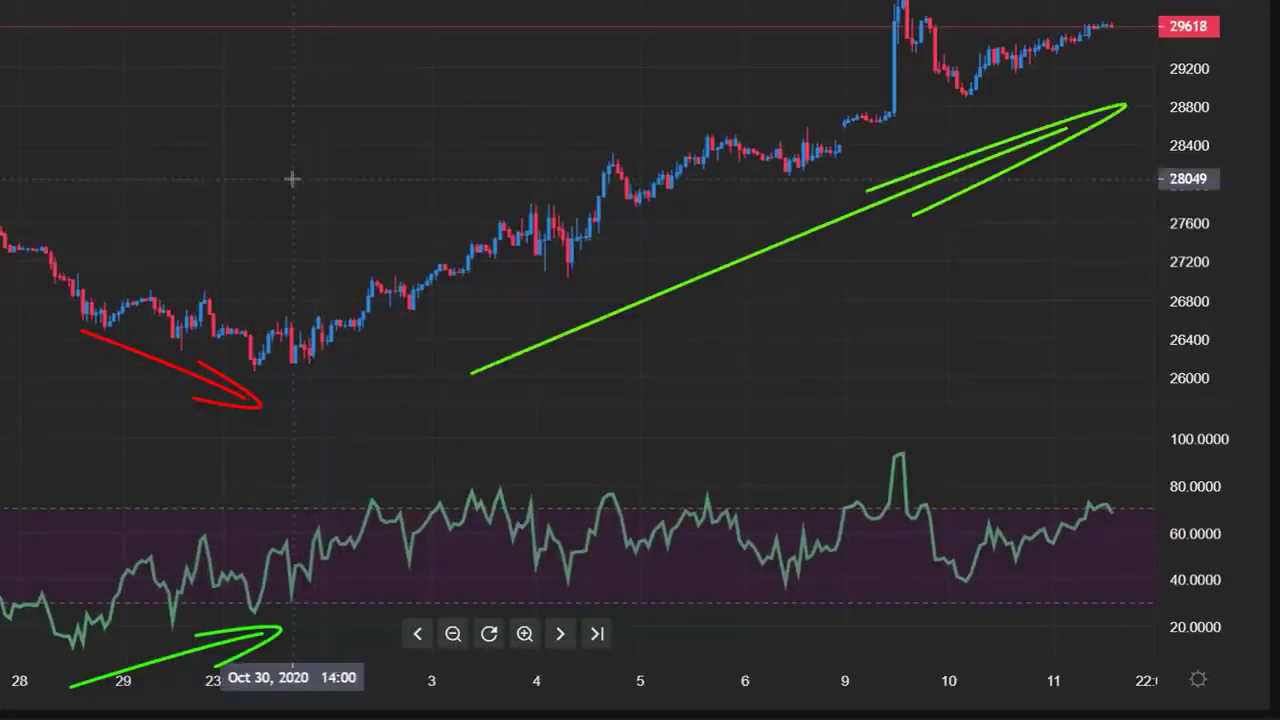